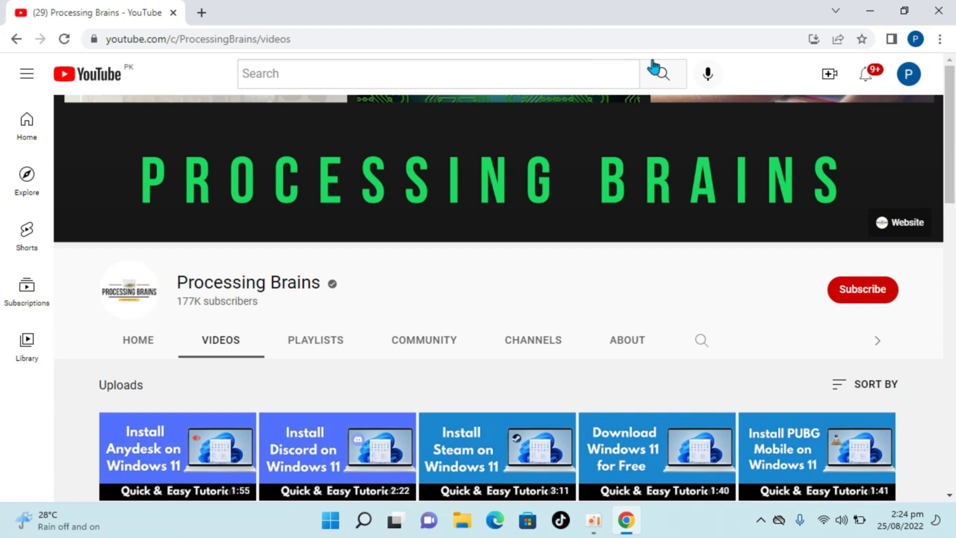
Minimize the Chrome window so the Windows desktop is visible.
left_click(869, 10)
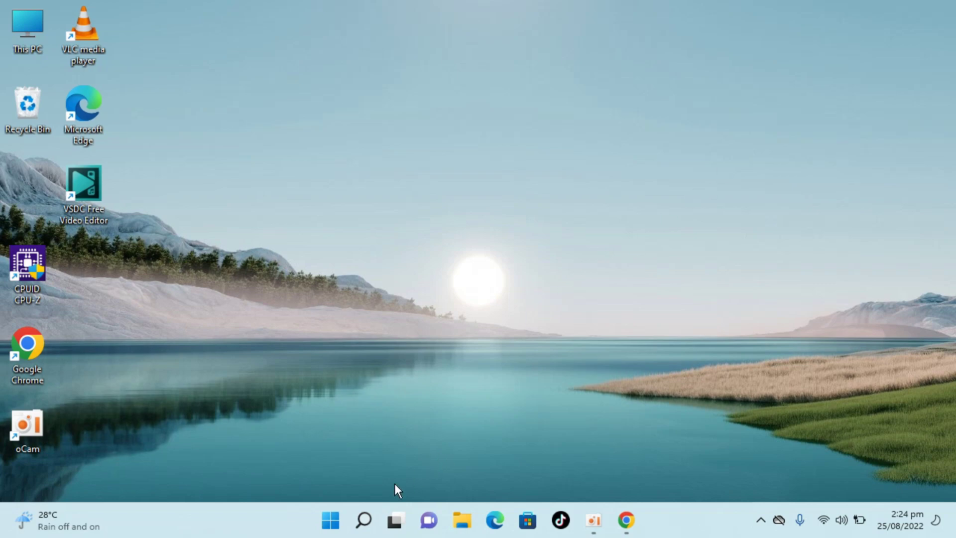
Search Windows for 'run' and launch the Run app from the best match.
left_click(363, 520)
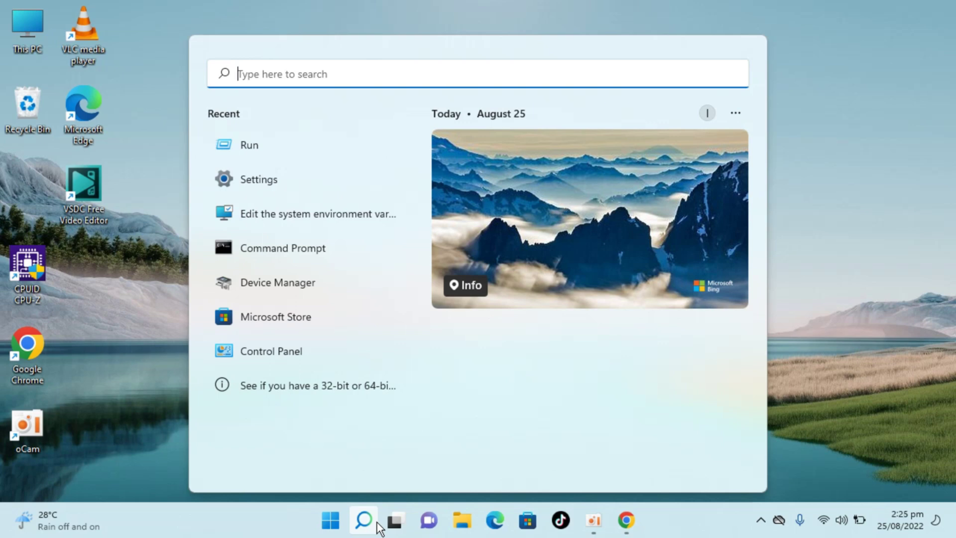
type("run")
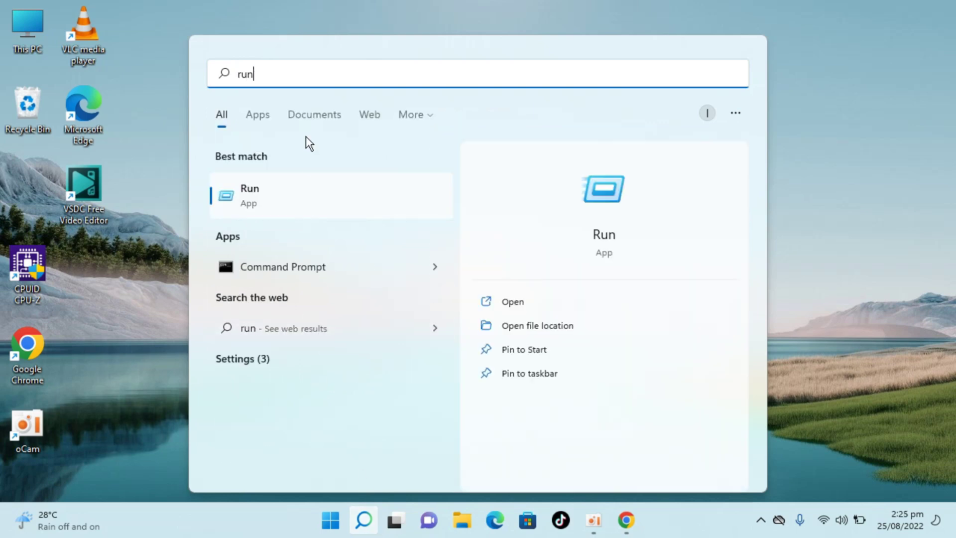
left_click(252, 193)
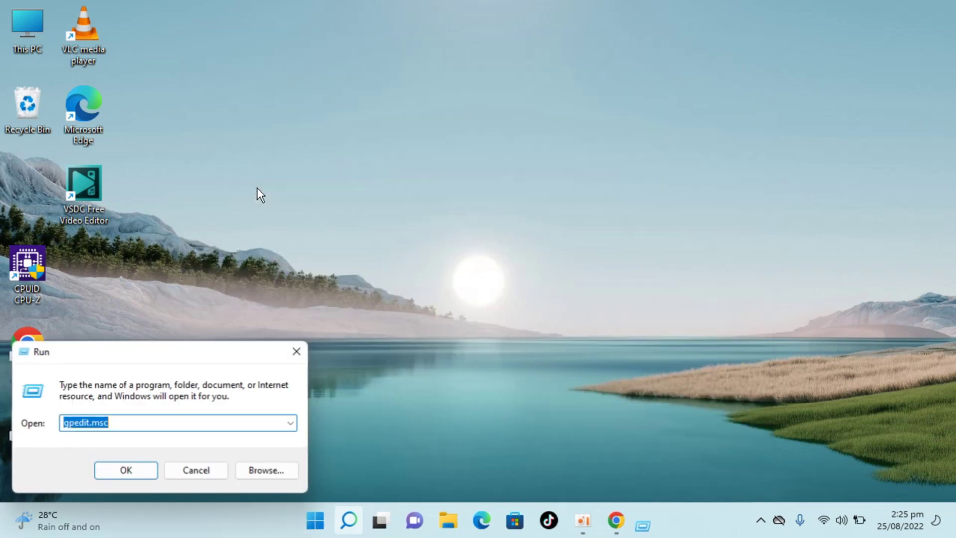
Run the gpedit.msc command to launch the Local Group Policy Editor.
left_click(159, 423)
key("BackSpace")
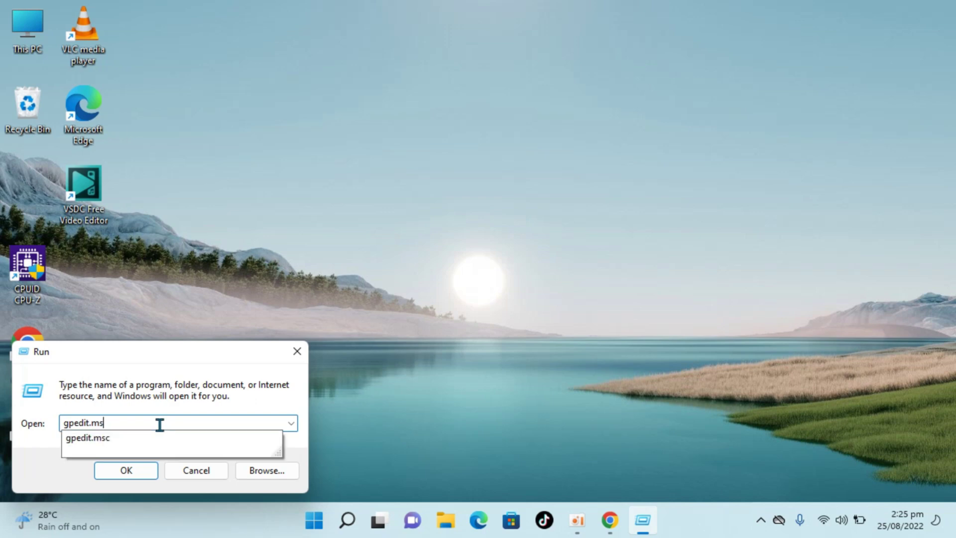
key("BackSpace")
key("BackSpace")
key("BackSpace")
type("g")
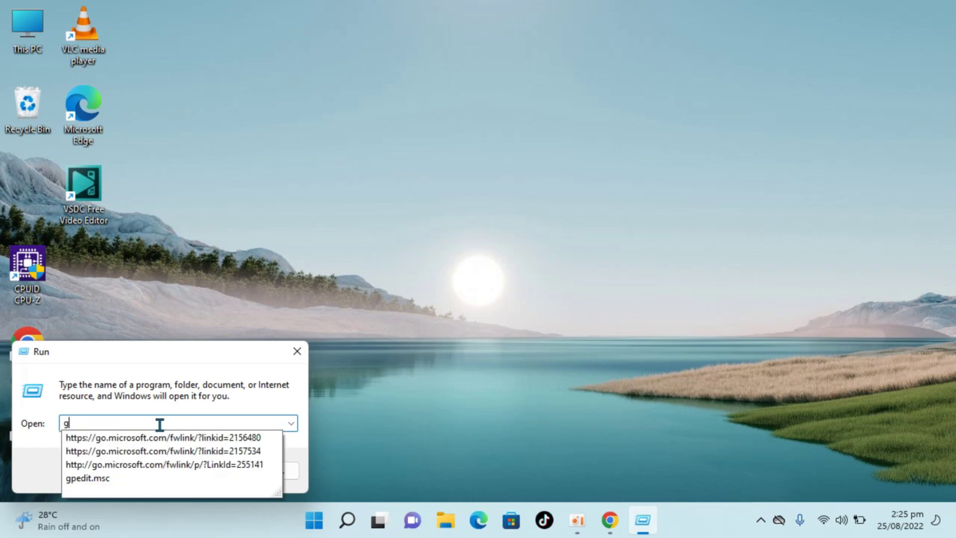
type("p")
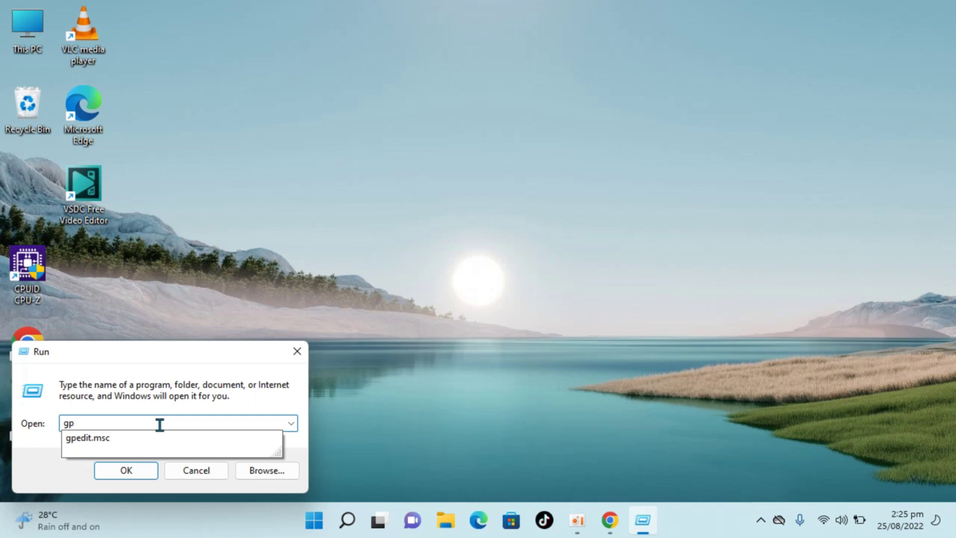
type("edit")
type(".ms")
type("c")
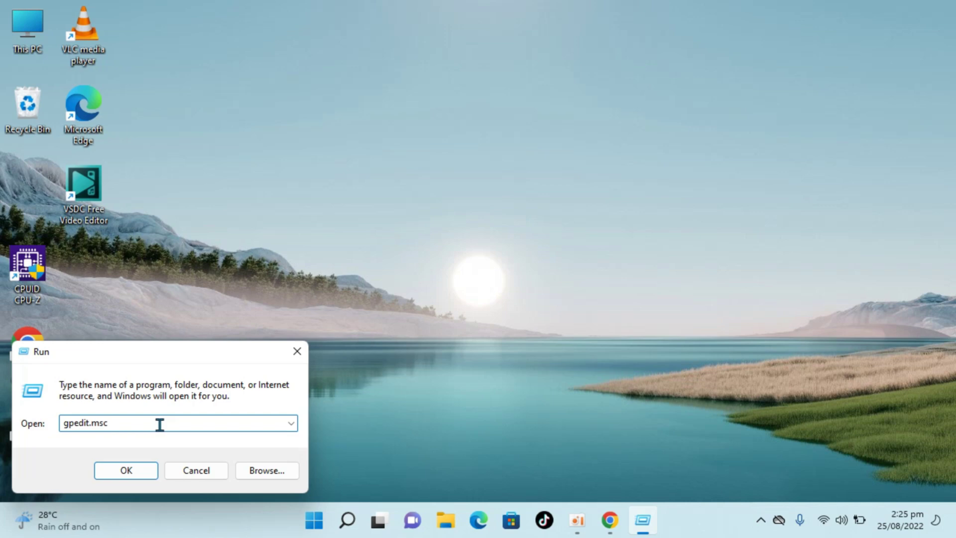
key("Return")
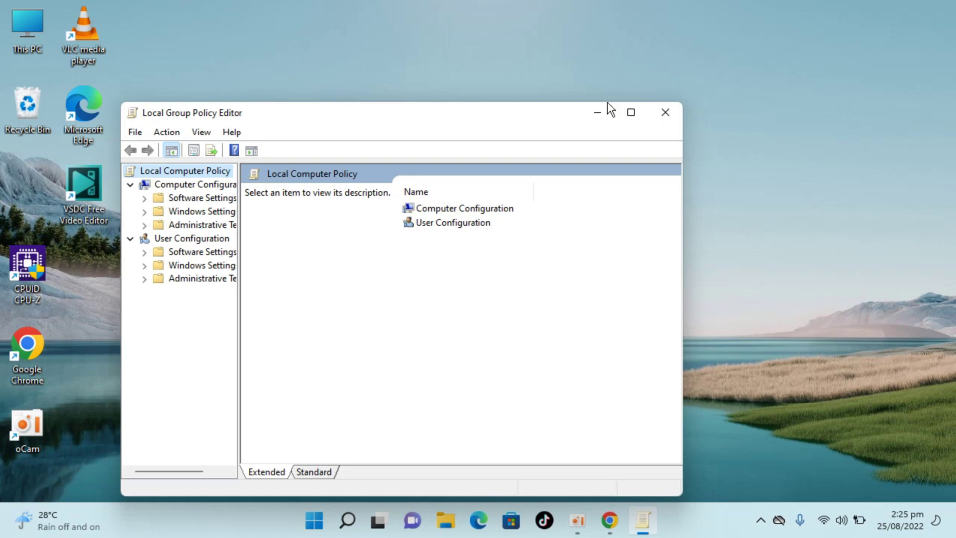
Maximize the editor, widen the tree and expand Administrative Templates > Windows Components to the Defender folders.
left_click(630, 111)
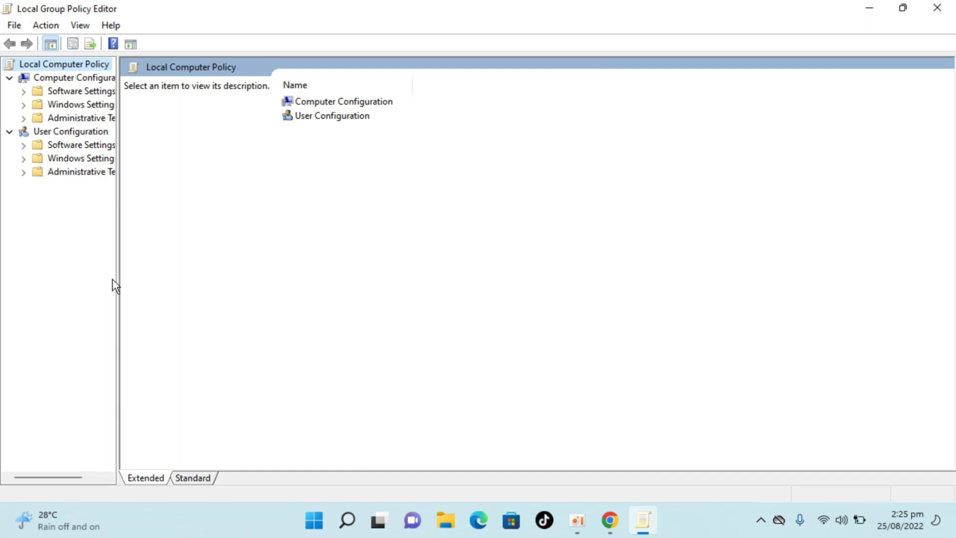
left_click_drag(118, 279, 197, 259)
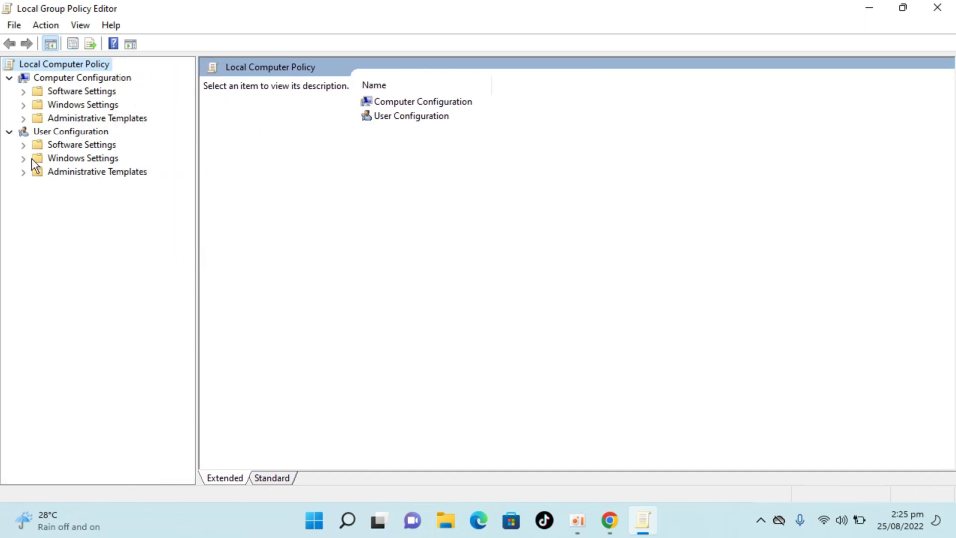
left_click(22, 117)
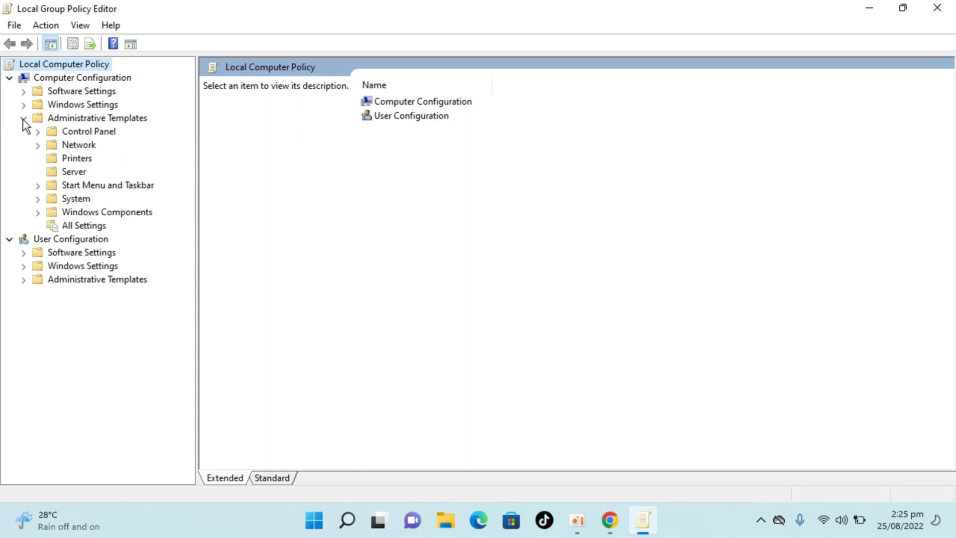
left_click(38, 212)
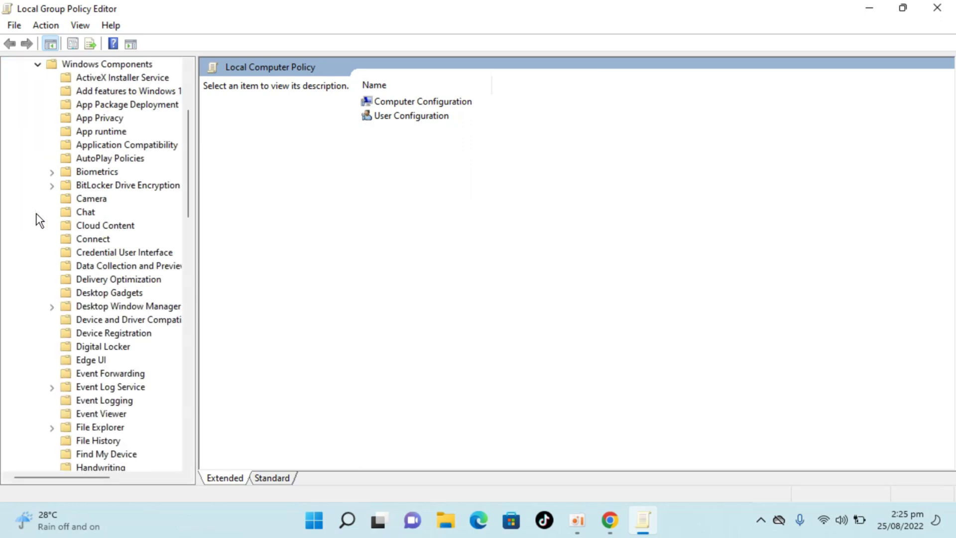
scroll(36, 214, "down", 2)
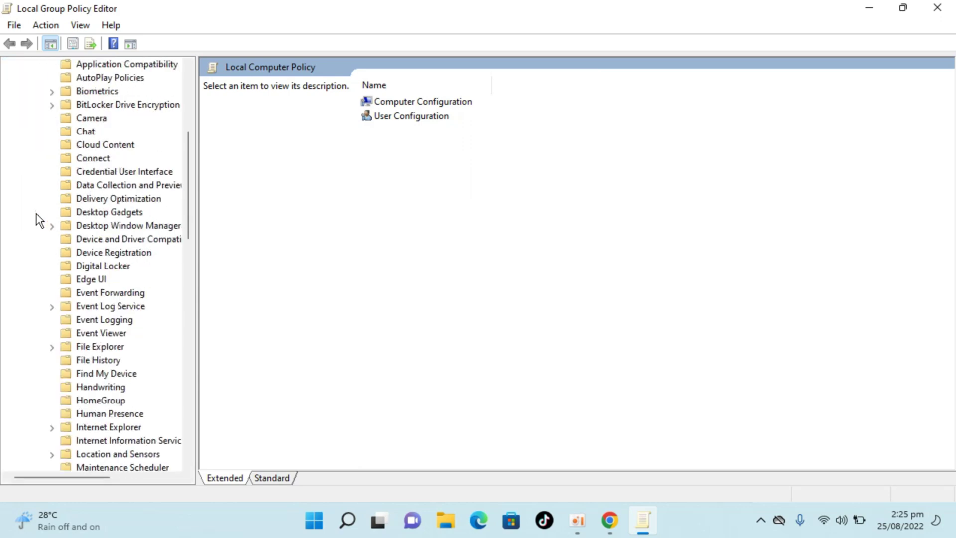
scroll(37, 214, "down", 2)
scroll(37, 213, "down", 3)
scroll(36, 214, "down", 1)
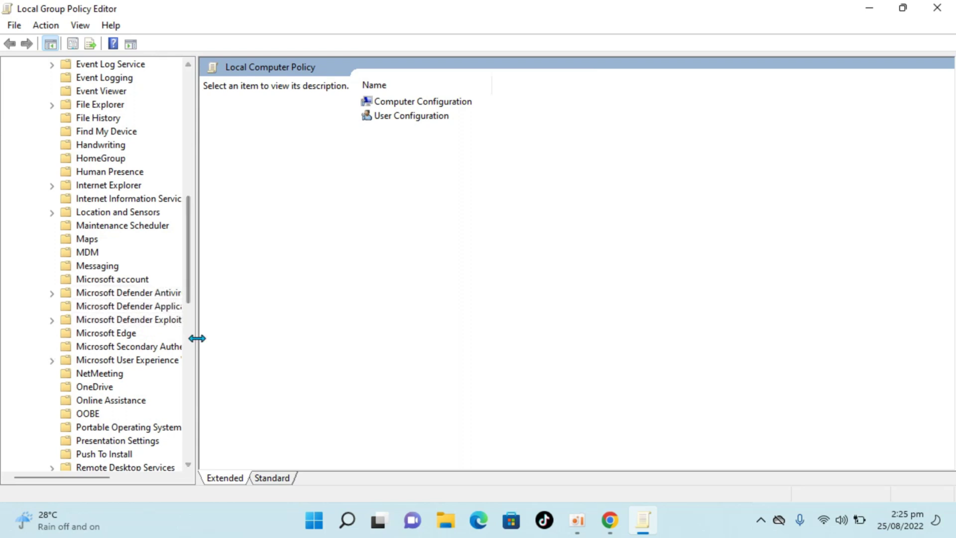
left_click_drag(197, 337, 247, 326)
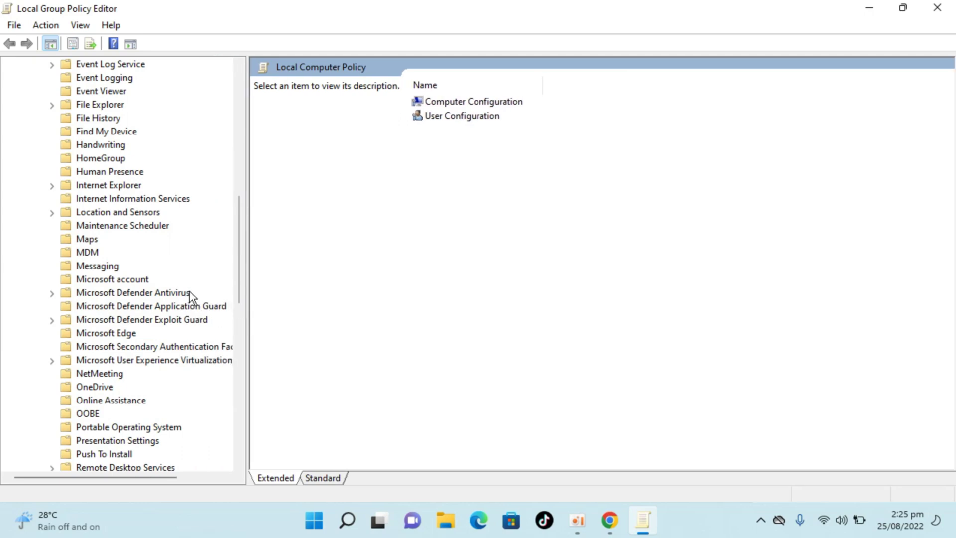
Select the Microsoft Defender Antivirus folder and open the 'Turn off Microsoft Defender Antivirus' policy.
left_click(134, 293)
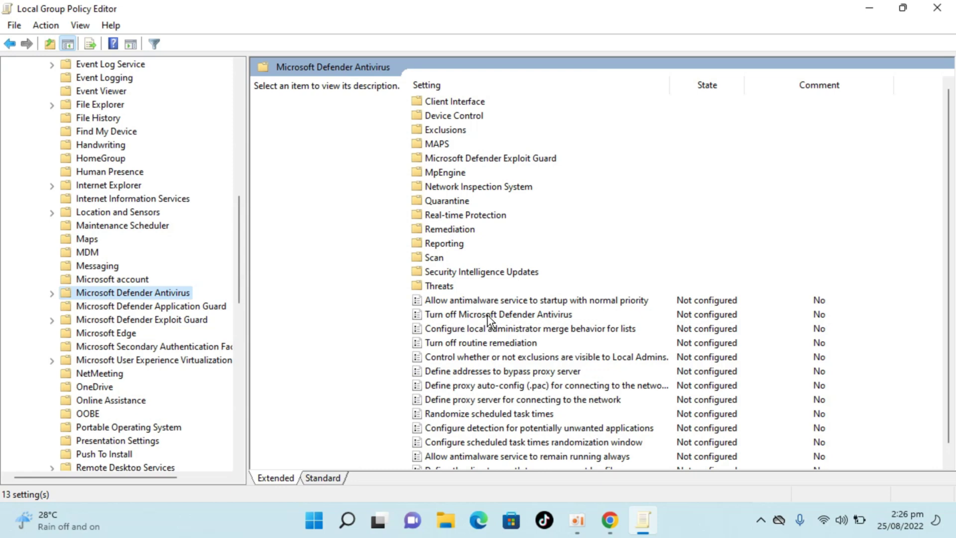
left_click(548, 314)
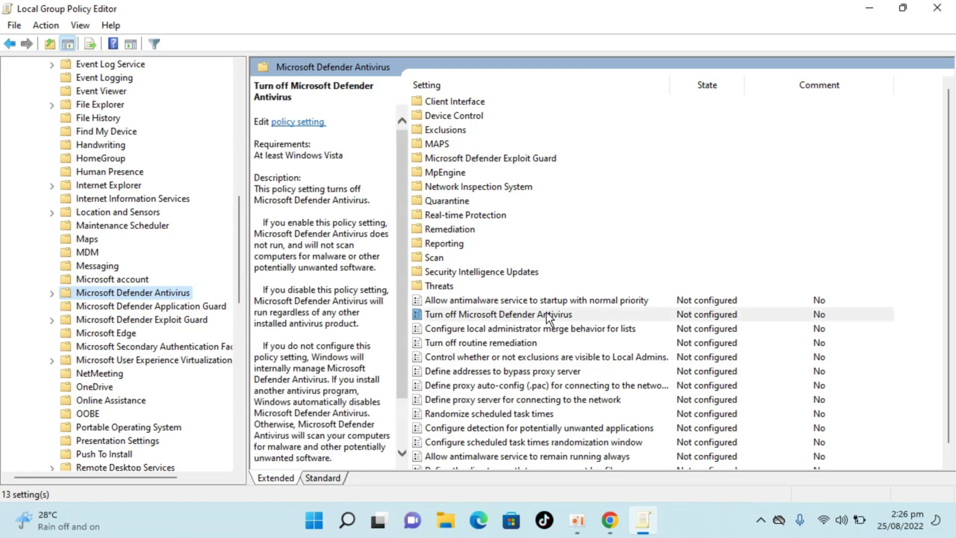
double_click(547, 313)
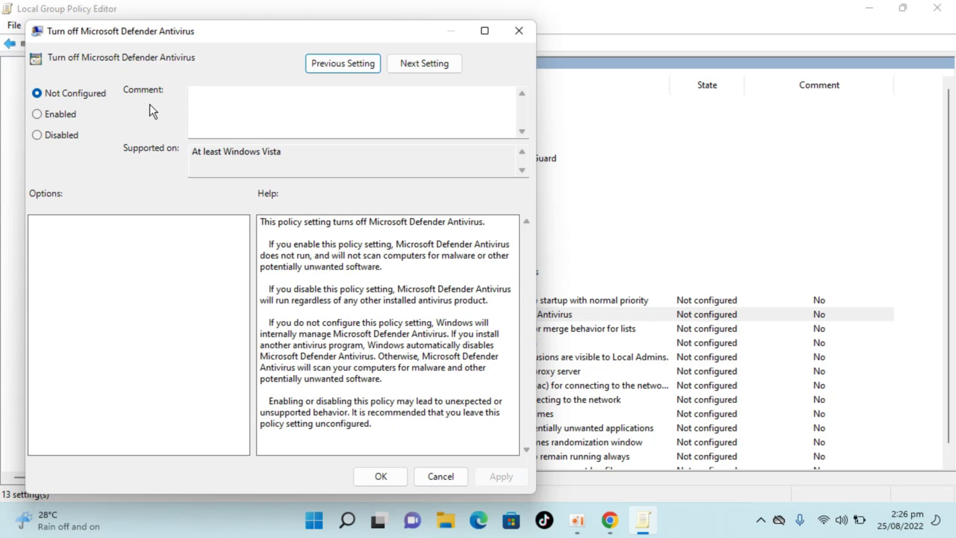
Set the policy to Enabled, apply it and confirm with OK.
left_click(62, 117)
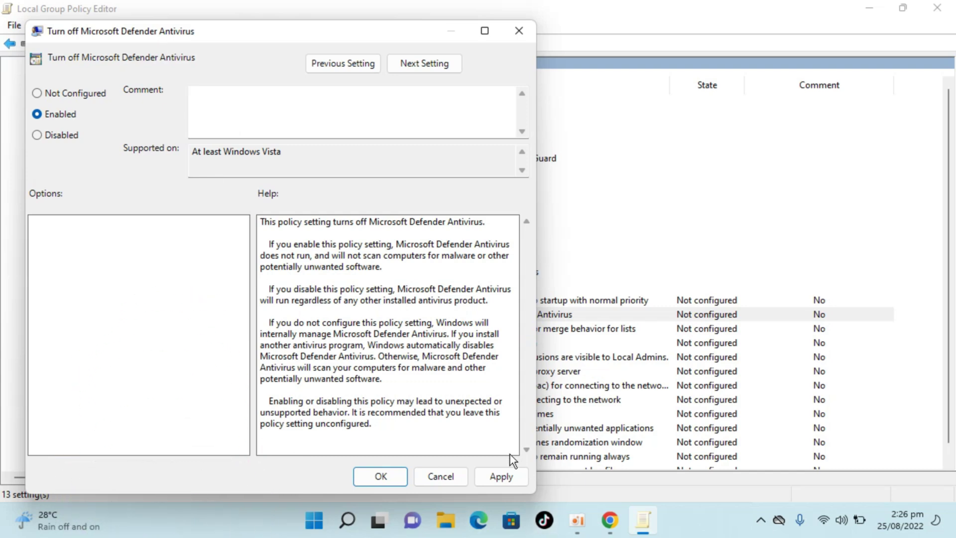
left_click(509, 476)
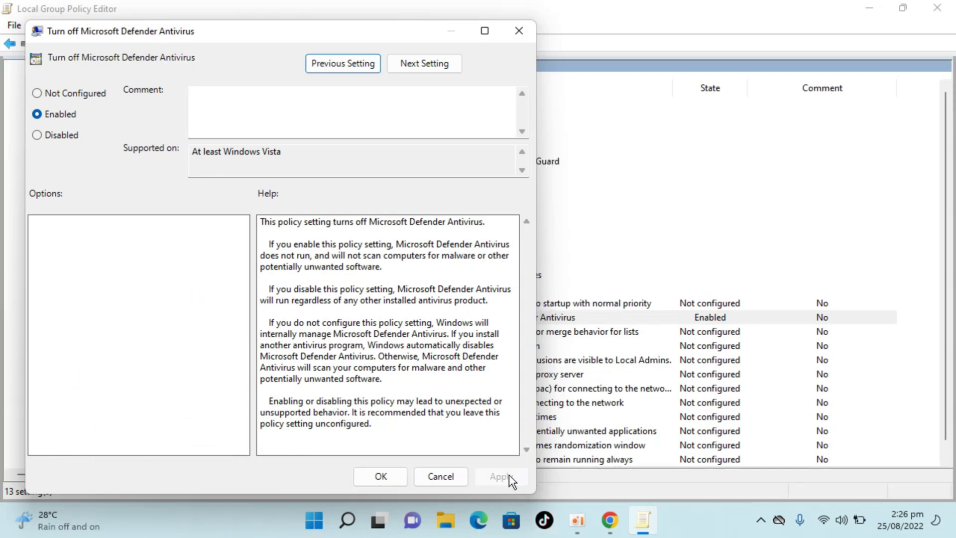
left_click(378, 476)
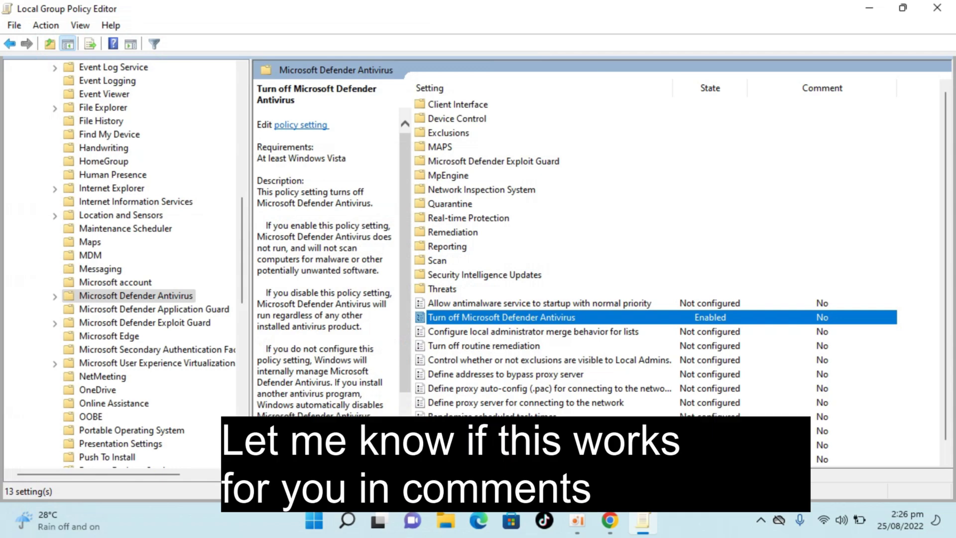
left_click(314, 520)
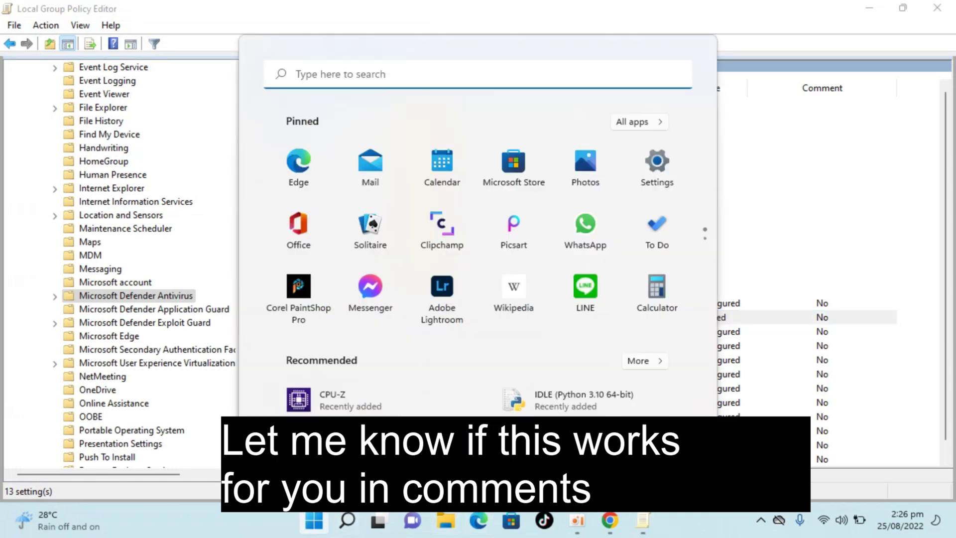
left_click(687, 471)
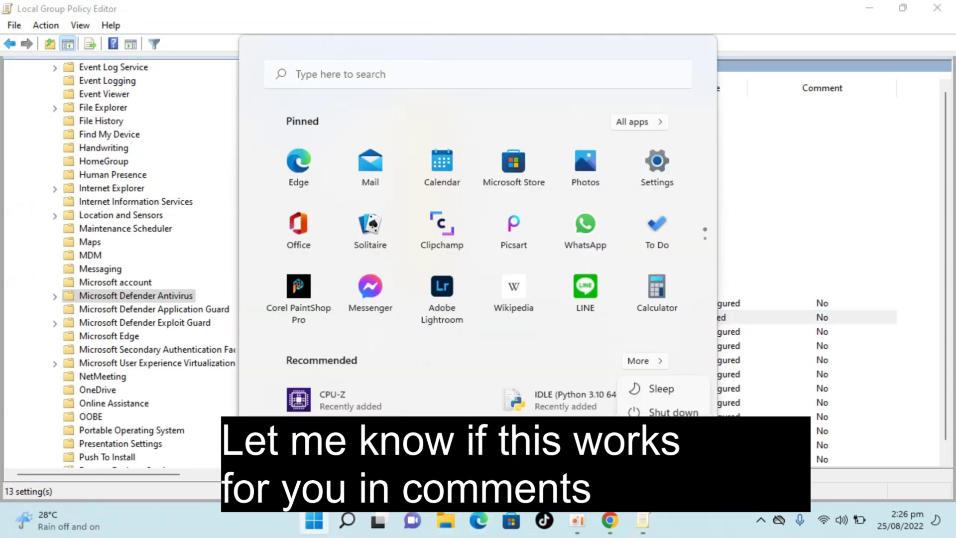
left_click(257, 519)
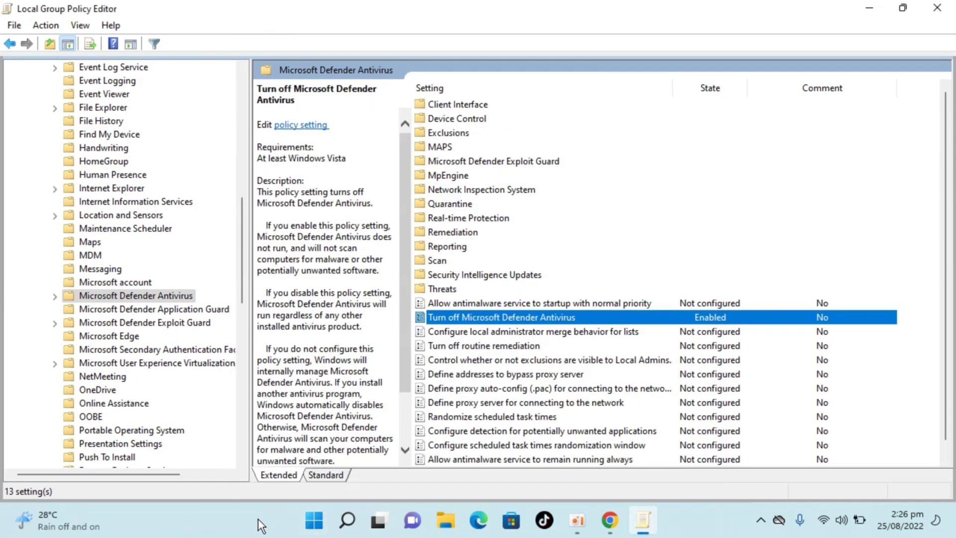